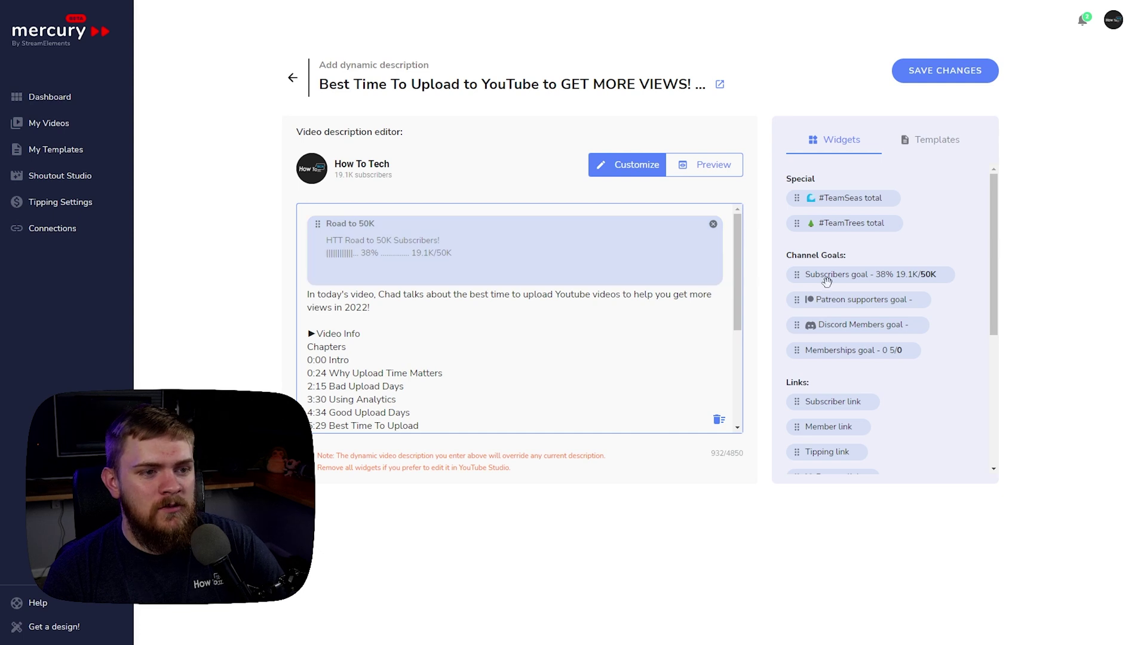
pyautogui.moveTo(851, 275); pyautogui.dragTo(406, 332)
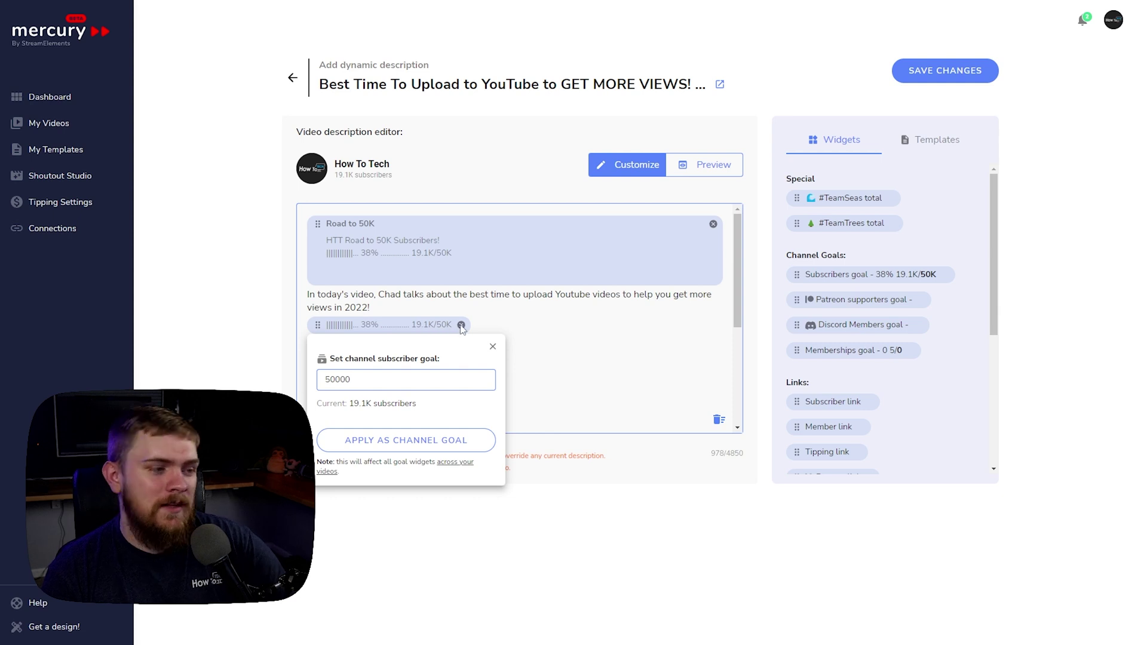
pyautogui.click(494, 347)
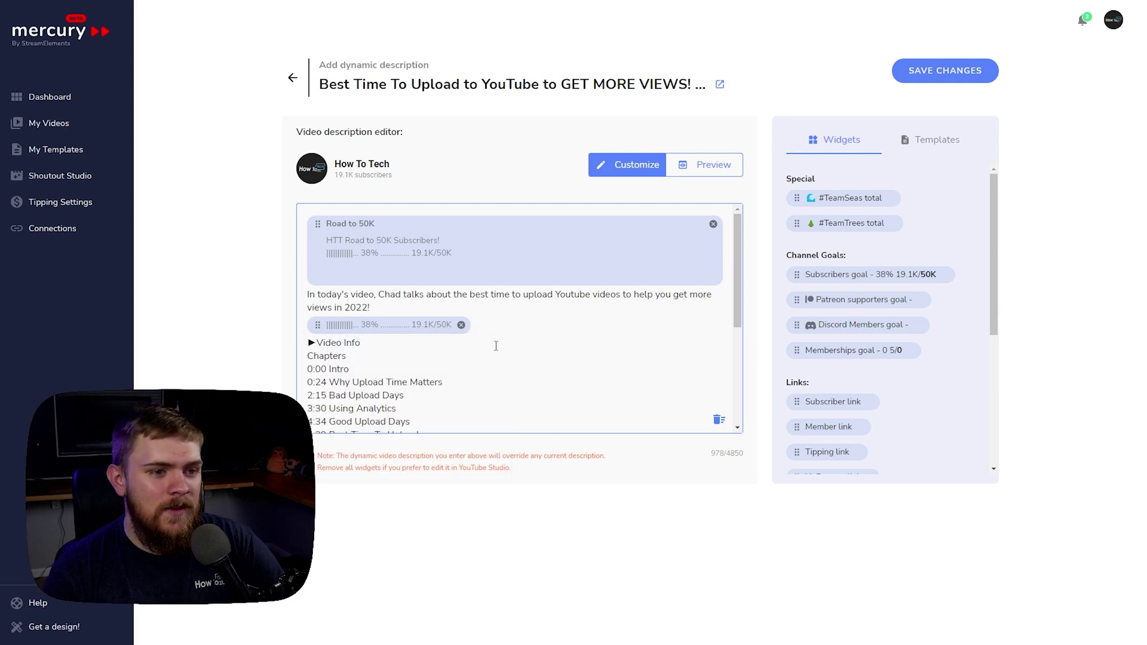
pyautogui.click(466, 330)
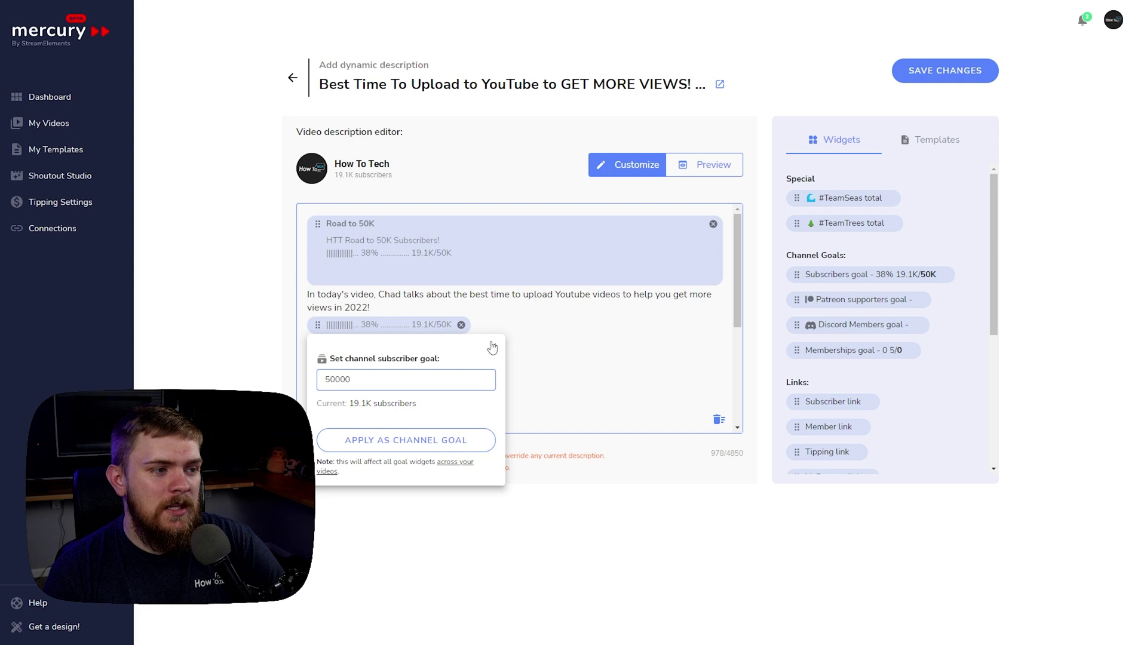
pyautogui.click(493, 347)
pyautogui.click(461, 326)
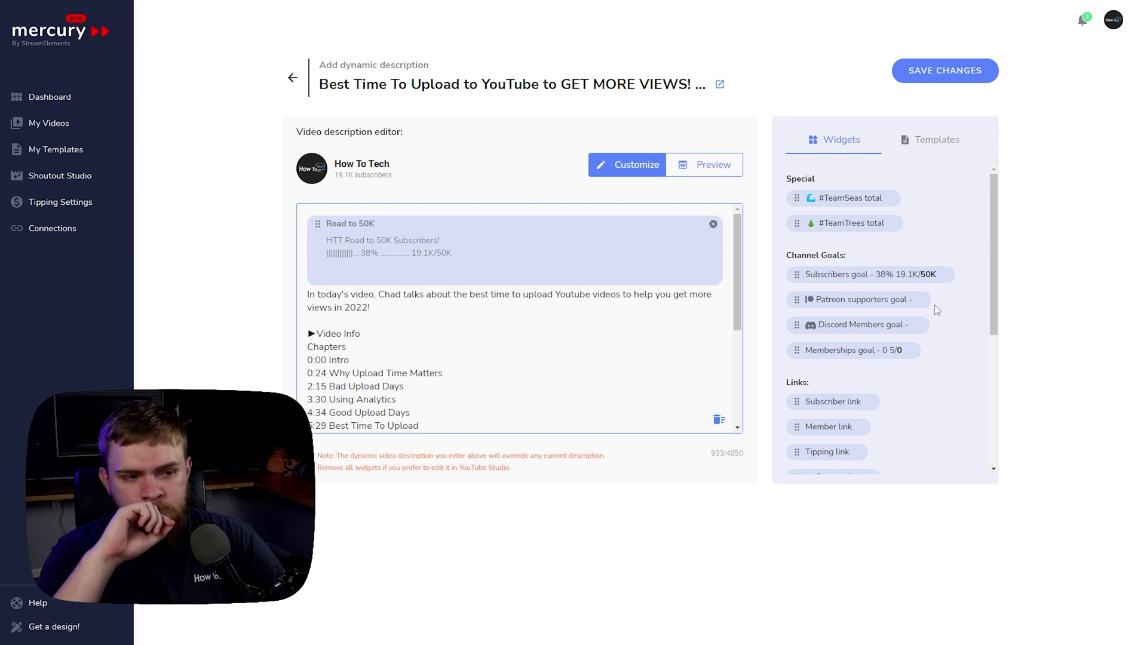
pyautogui.scroll(-3, 902, 346)
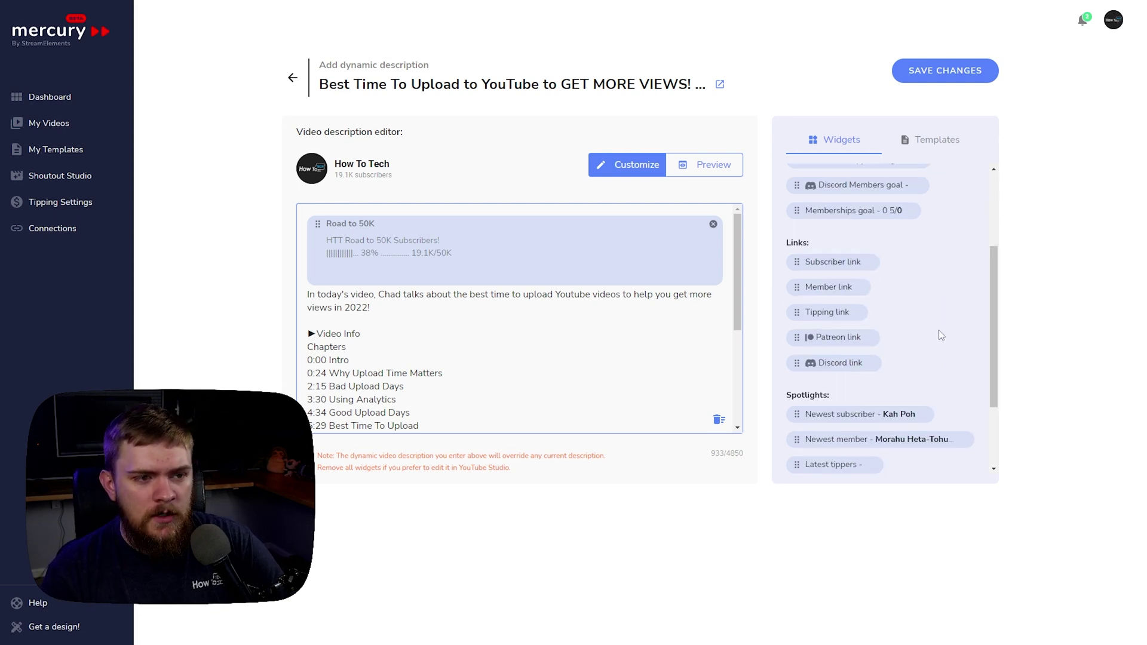
pyautogui.scroll(-2, 862, 270)
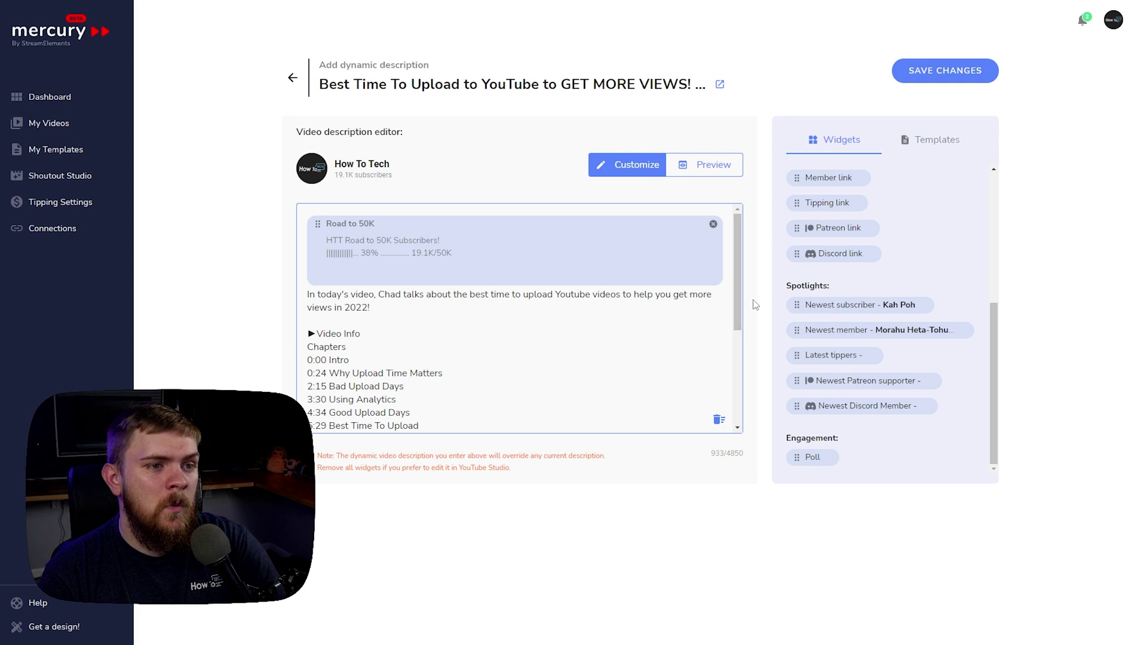
# Browse the saved templates and widget lists in the description editor.
pyautogui.click(920, 142)
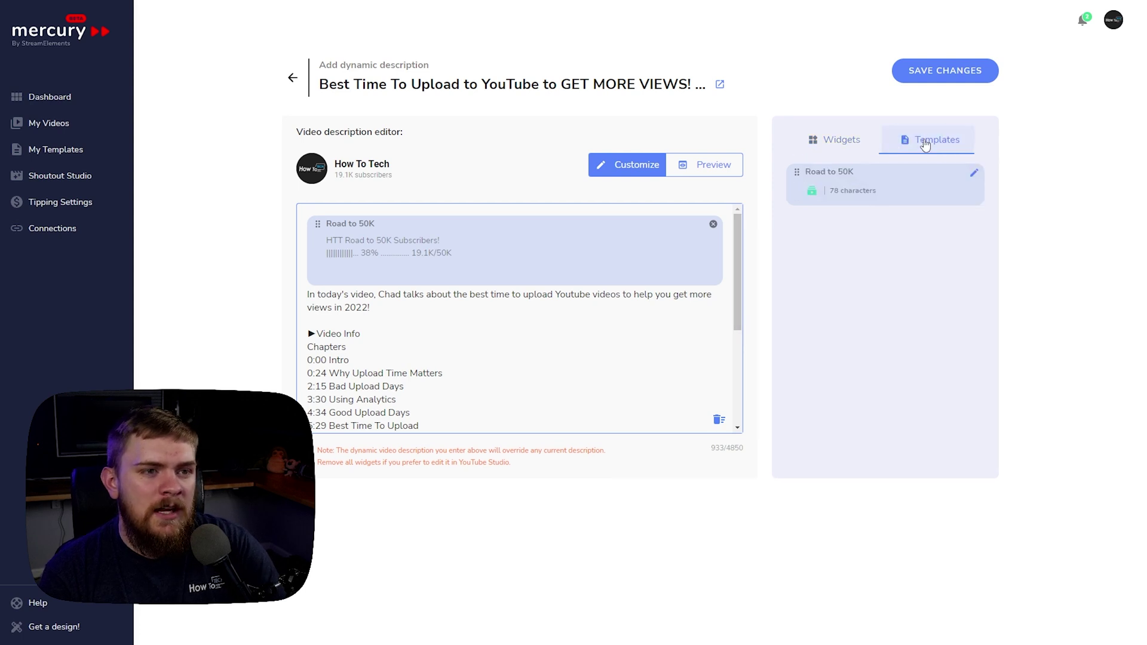
pyautogui.click(848, 146)
pyautogui.scroll(-3, 579, 286)
pyautogui.scroll(3, 586, 288)
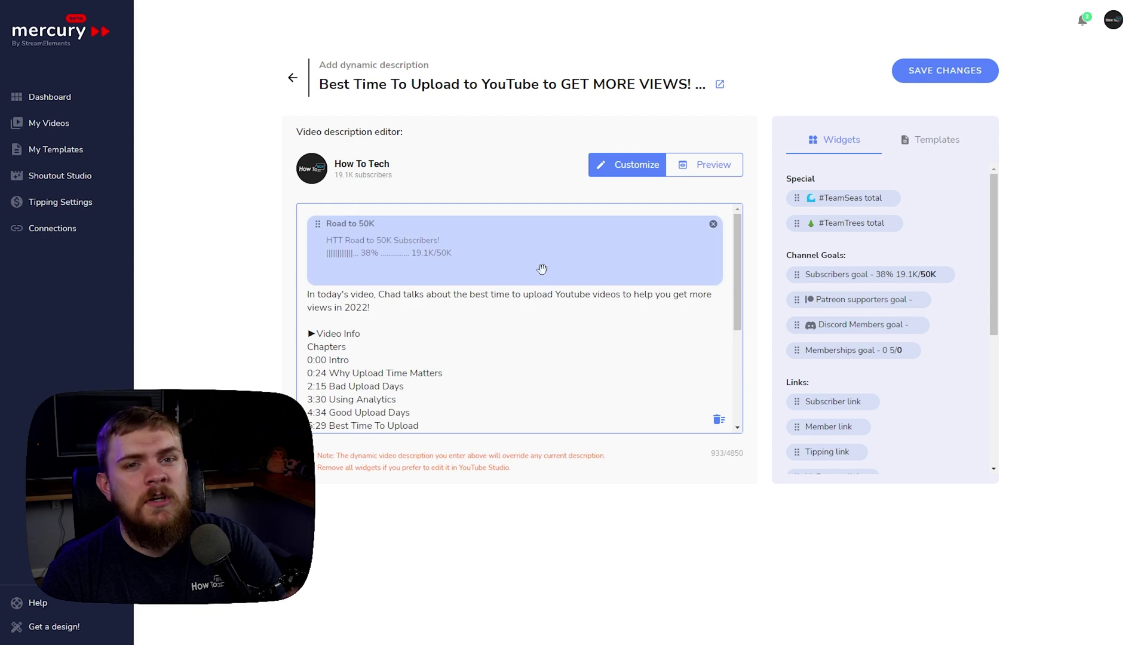
pyautogui.scroll(-3, 538, 260)
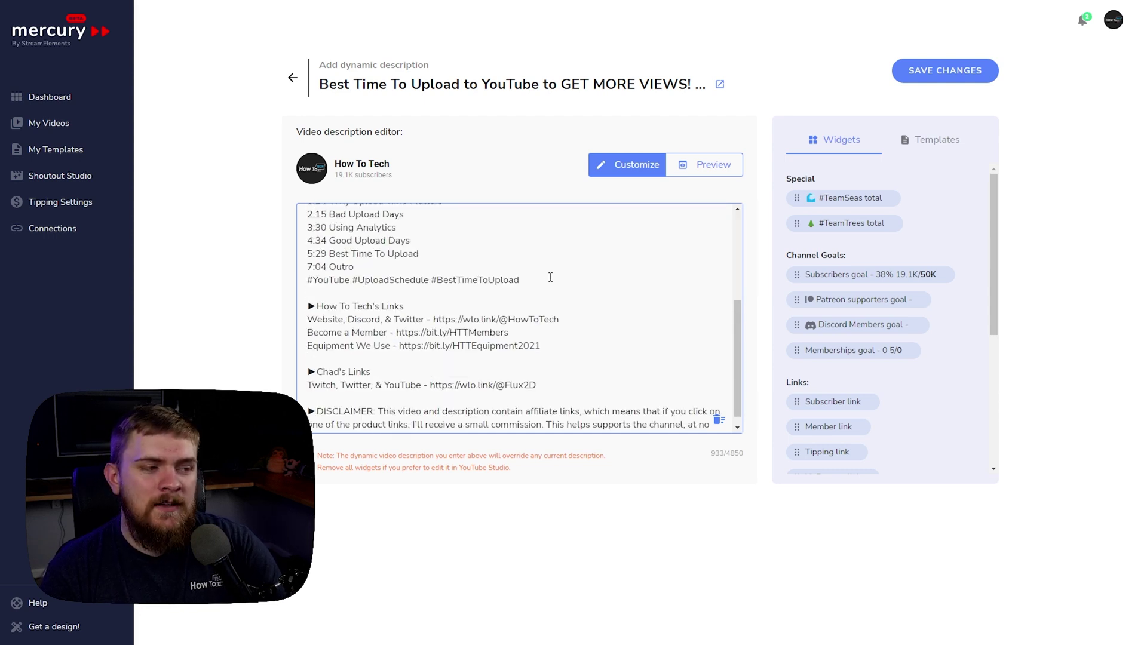
pyautogui.scroll(3, 546, 275)
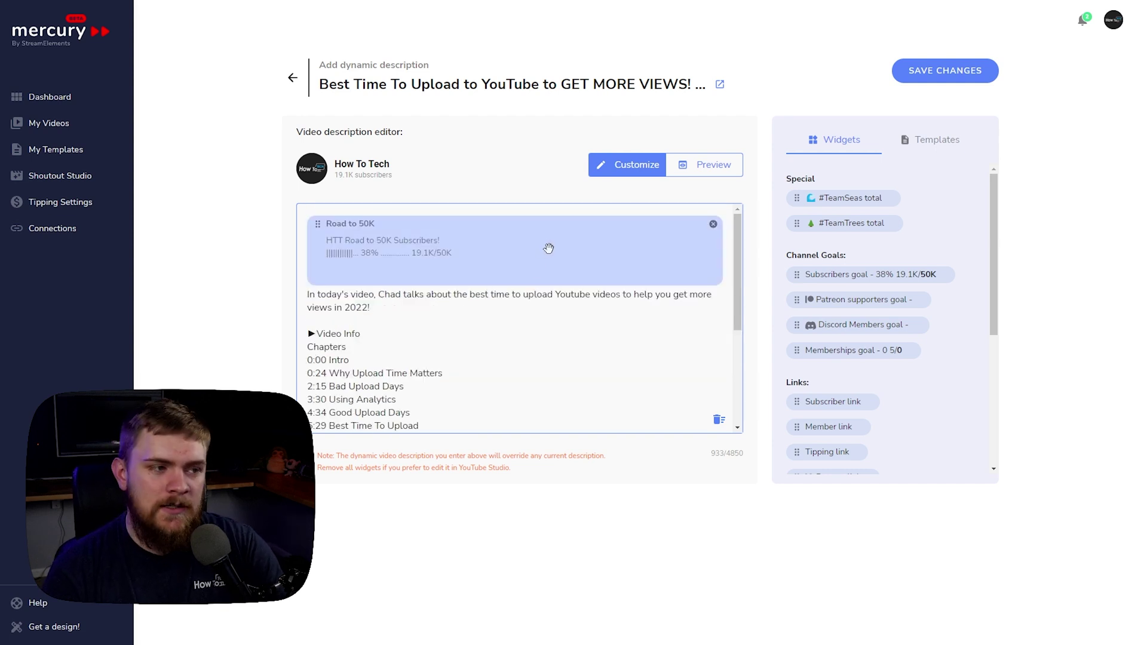
pyautogui.scroll(-3, 549, 250)
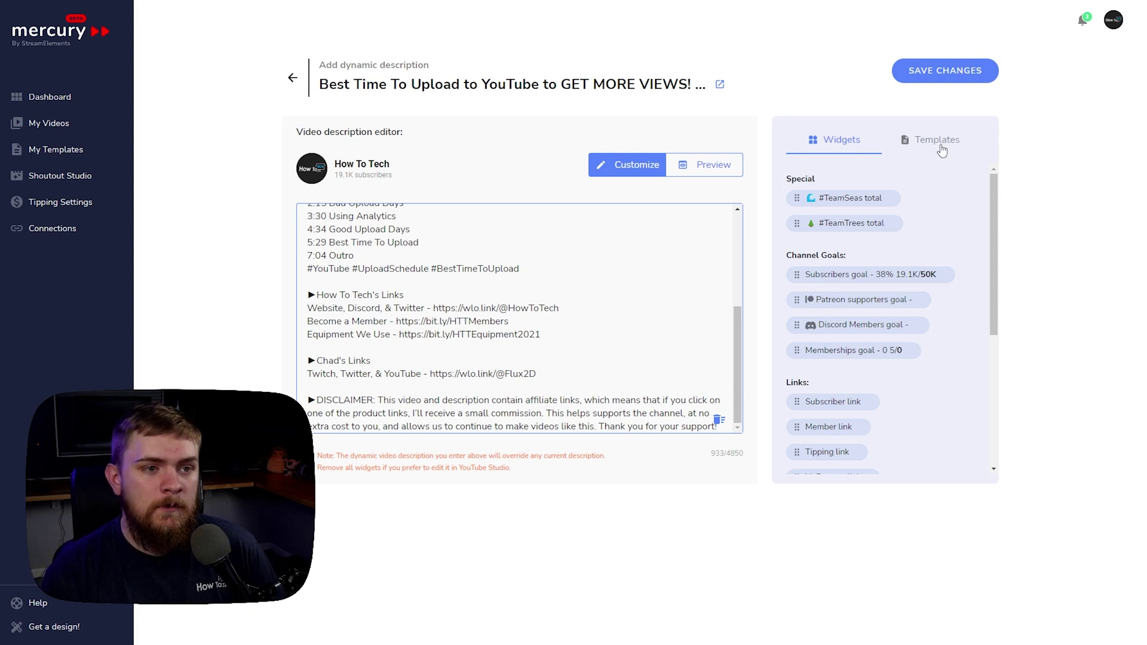
pyautogui.scroll(5, 736, 341)
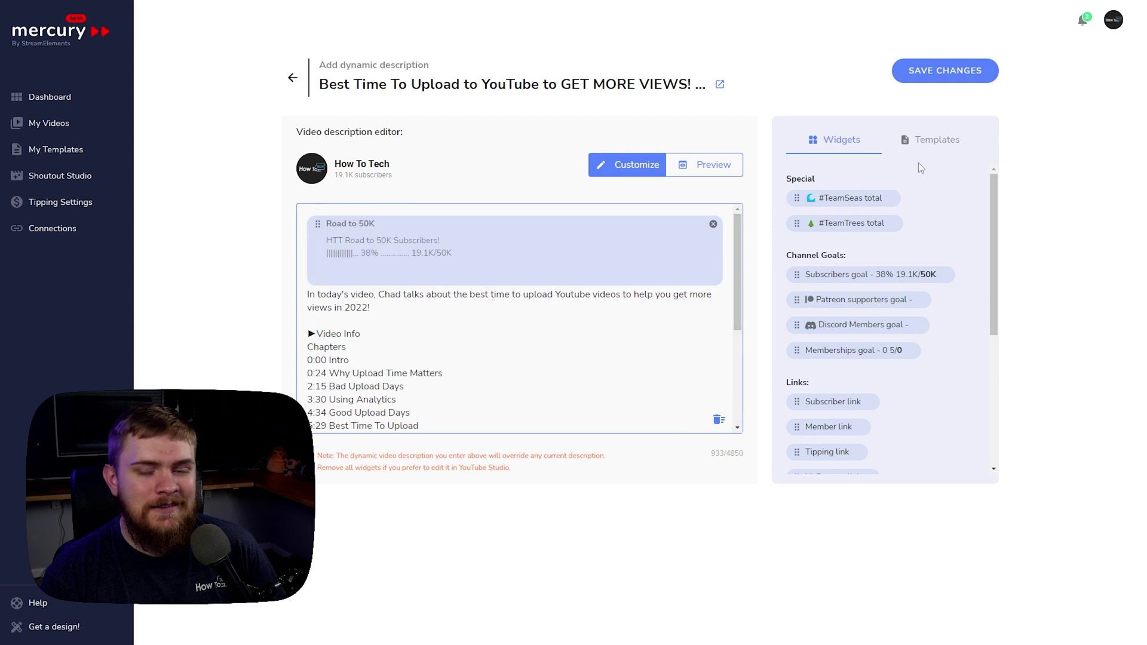
# Insert the Road to 50K template at the description's top and return to My Videos.
pyautogui.click(937, 141)
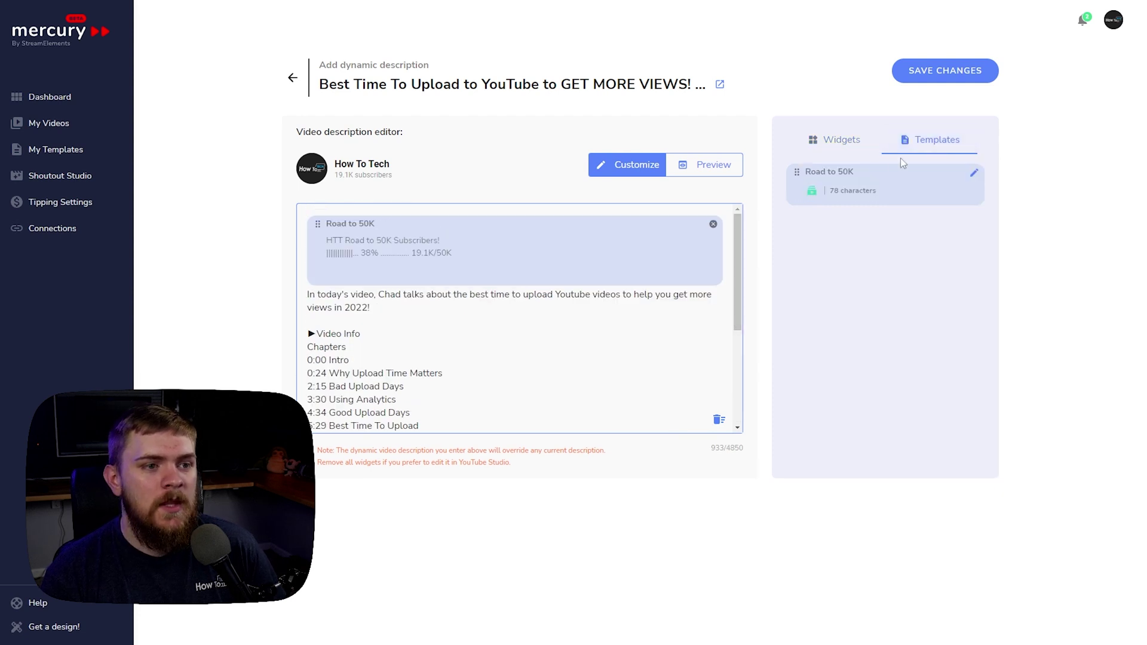
pyautogui.click(934, 181)
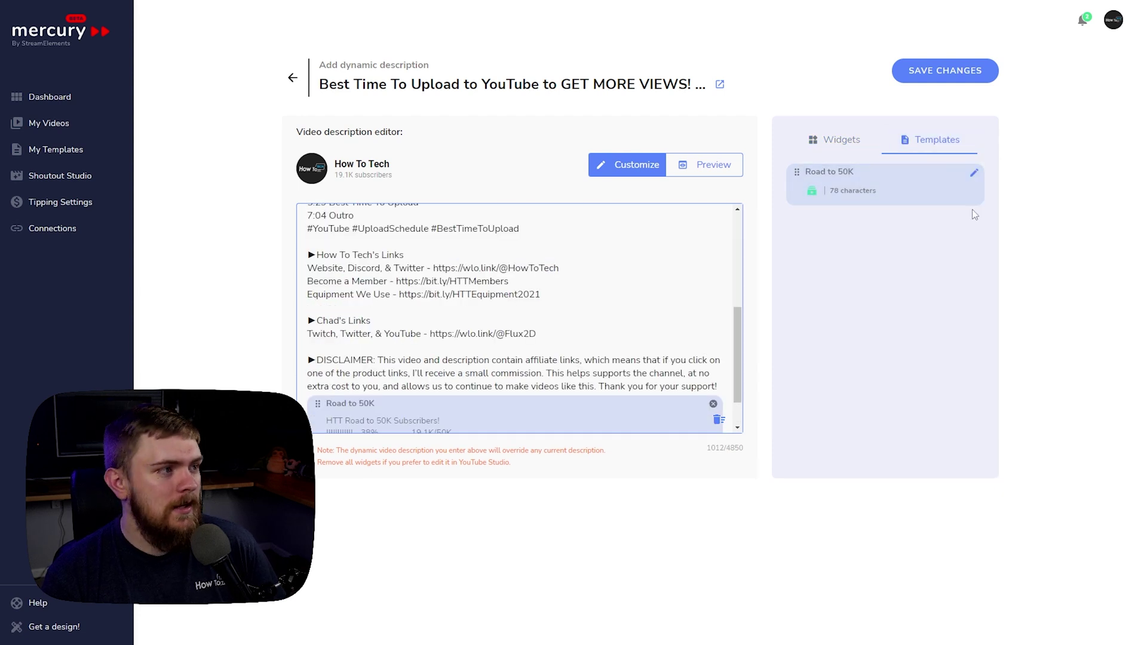
pyautogui.scroll(-1, 651, 280)
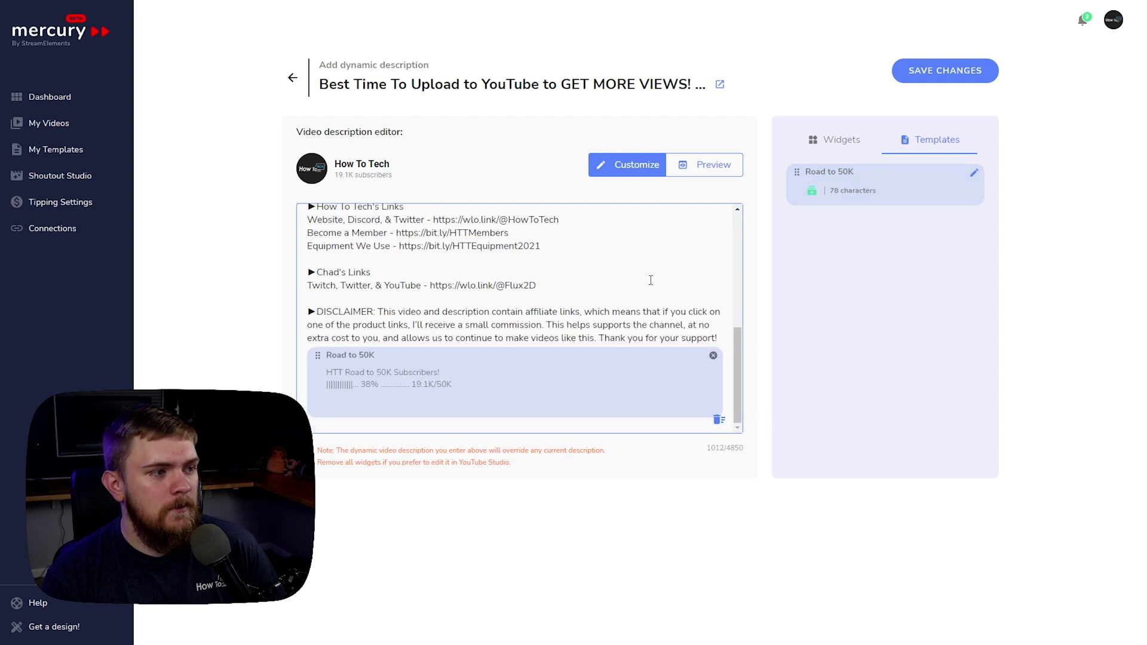
pyautogui.moveTo(714, 358); pyautogui.dragTo(465, 222)
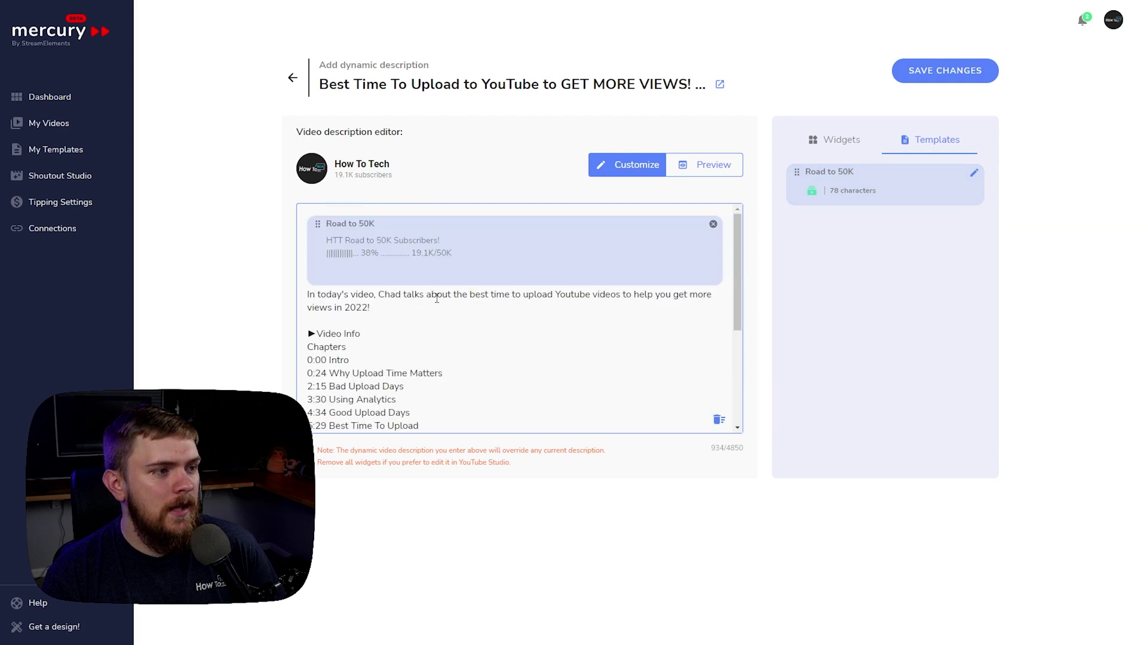
pyautogui.click(290, 82)
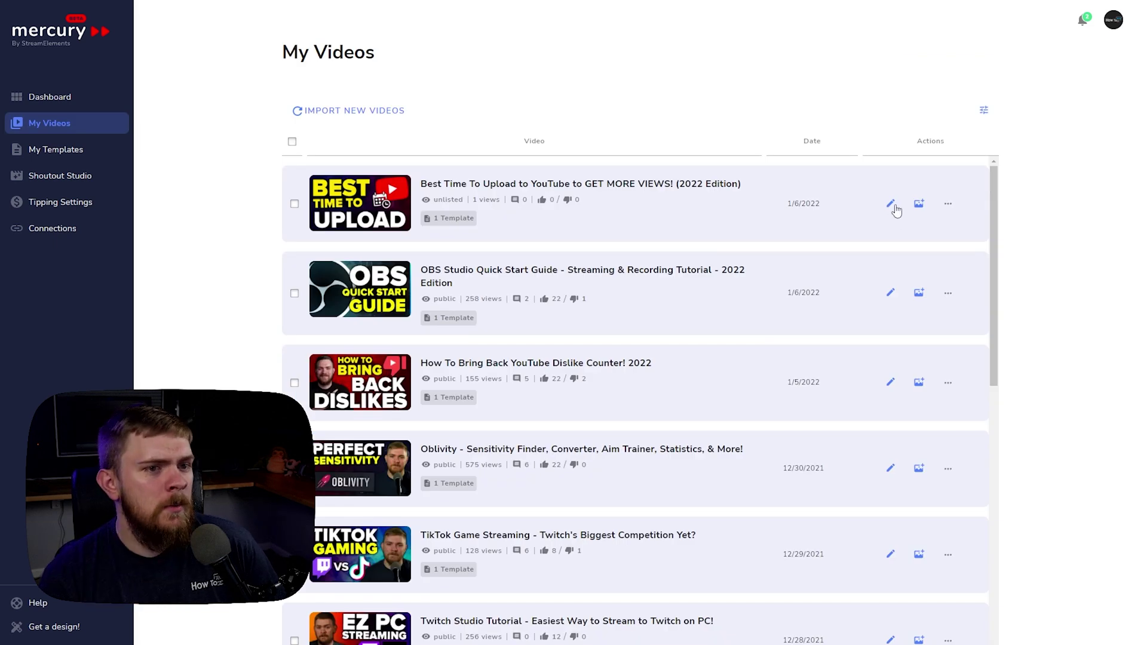
# Rename the Road to 50K template to 'Call To Action'.
pyautogui.click(72, 159)
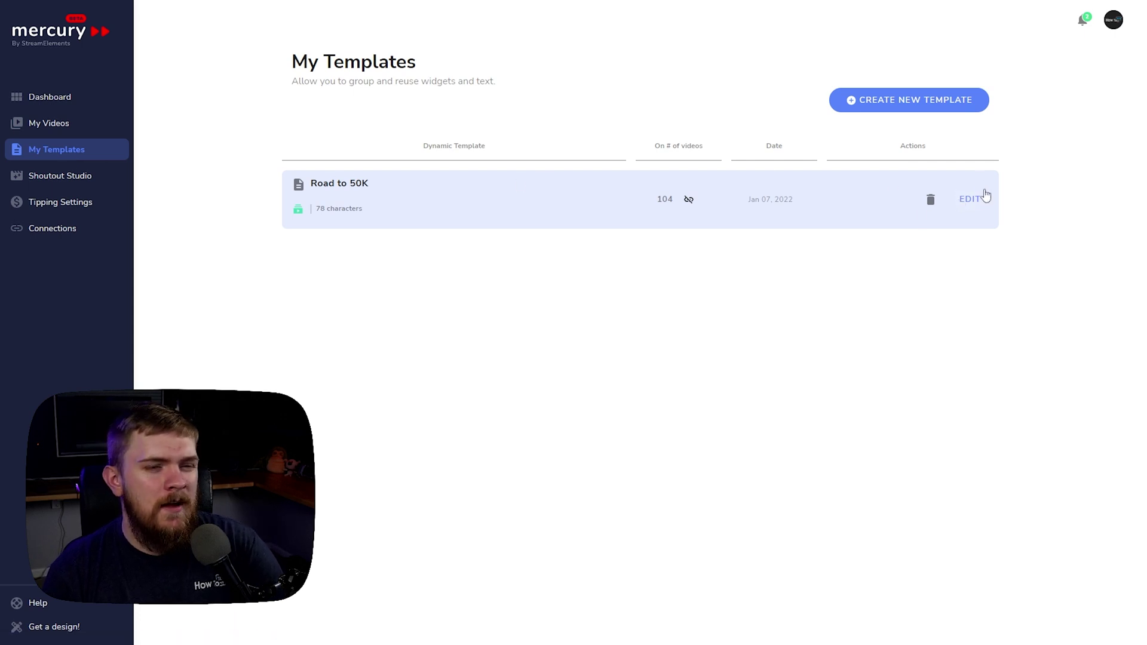
pyautogui.click(969, 199)
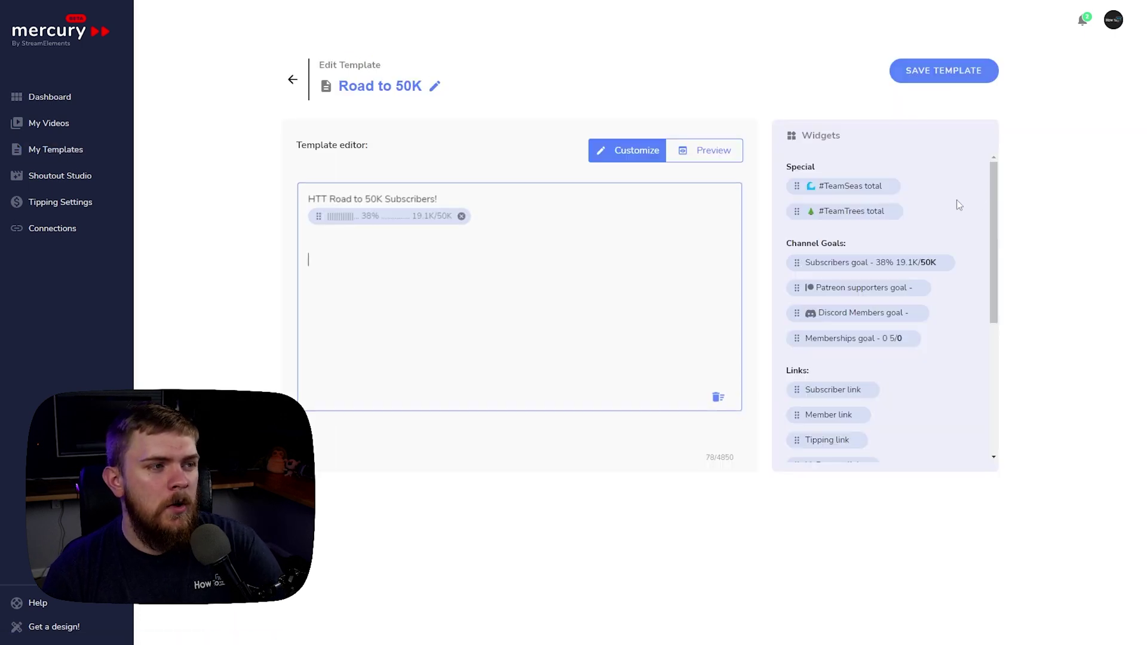
pyautogui.click(435, 86)
pyautogui.moveTo(423, 87); pyautogui.dragTo(262, 93)
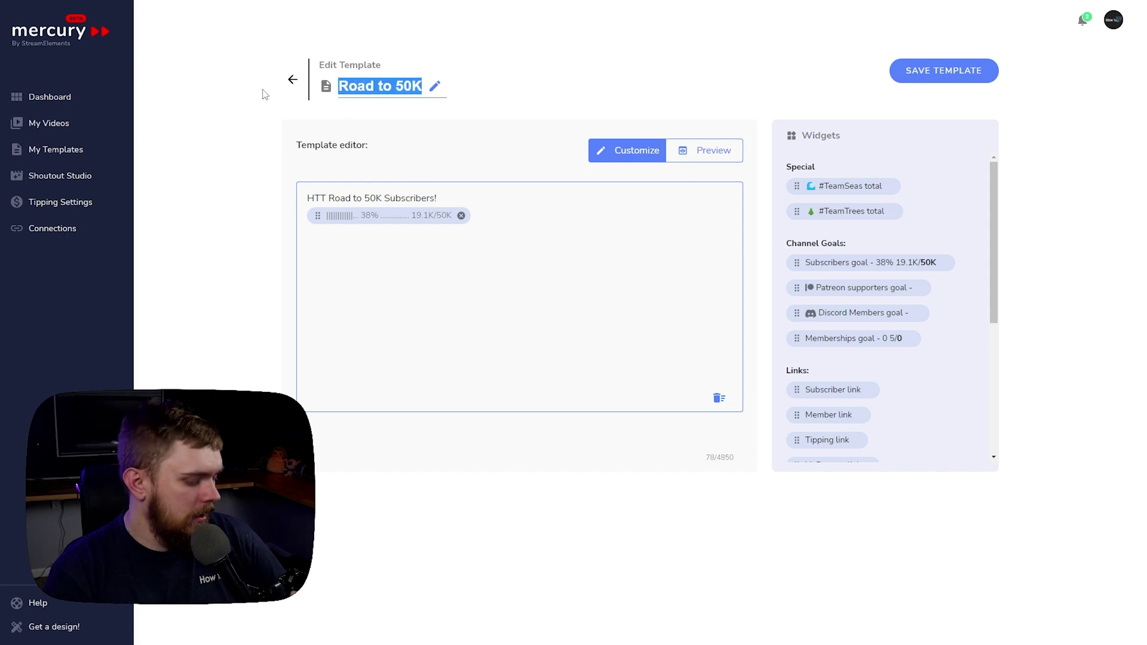
pyautogui.write('Call To Aci')
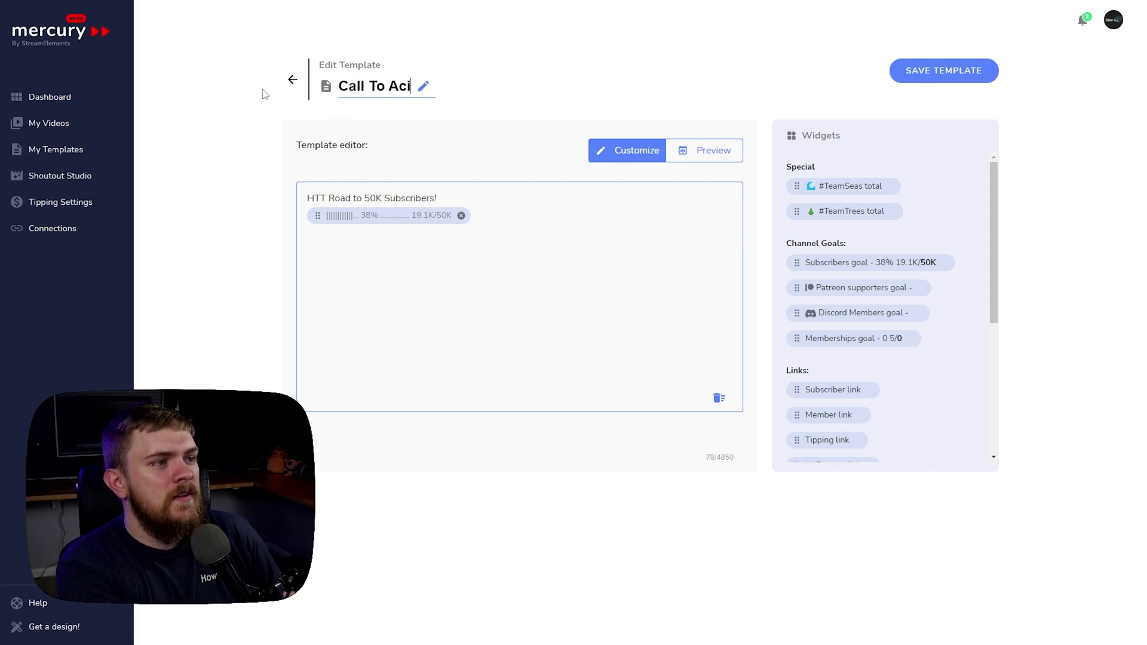
pyautogui.press('BackSpace')
pyautogui.write('tio')
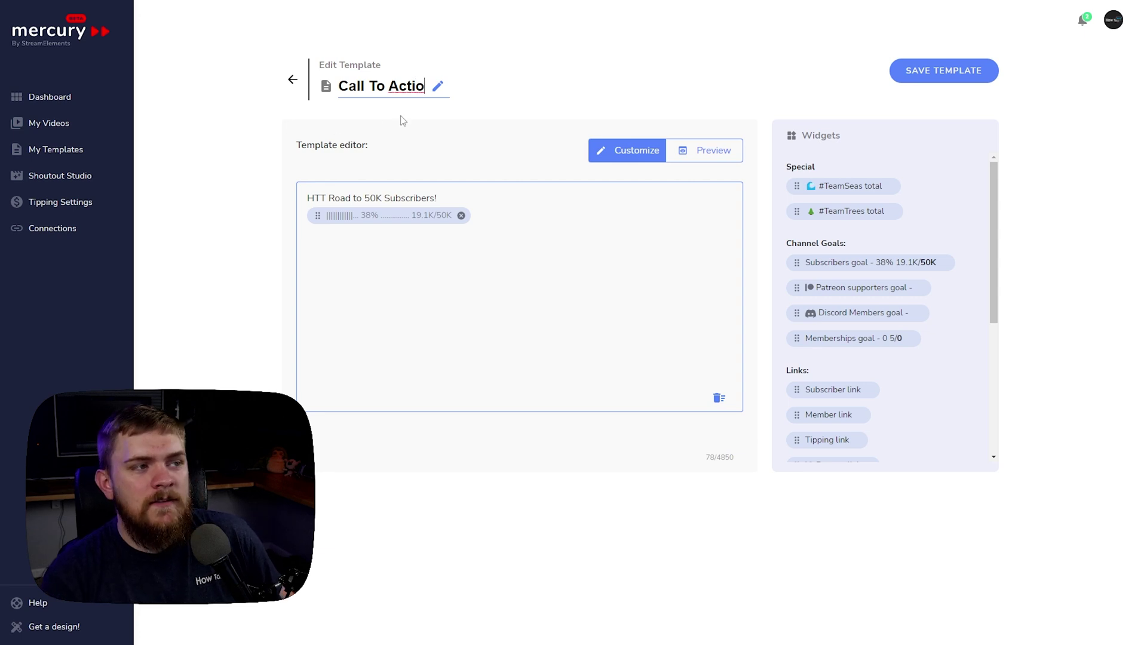
pyautogui.write('n')
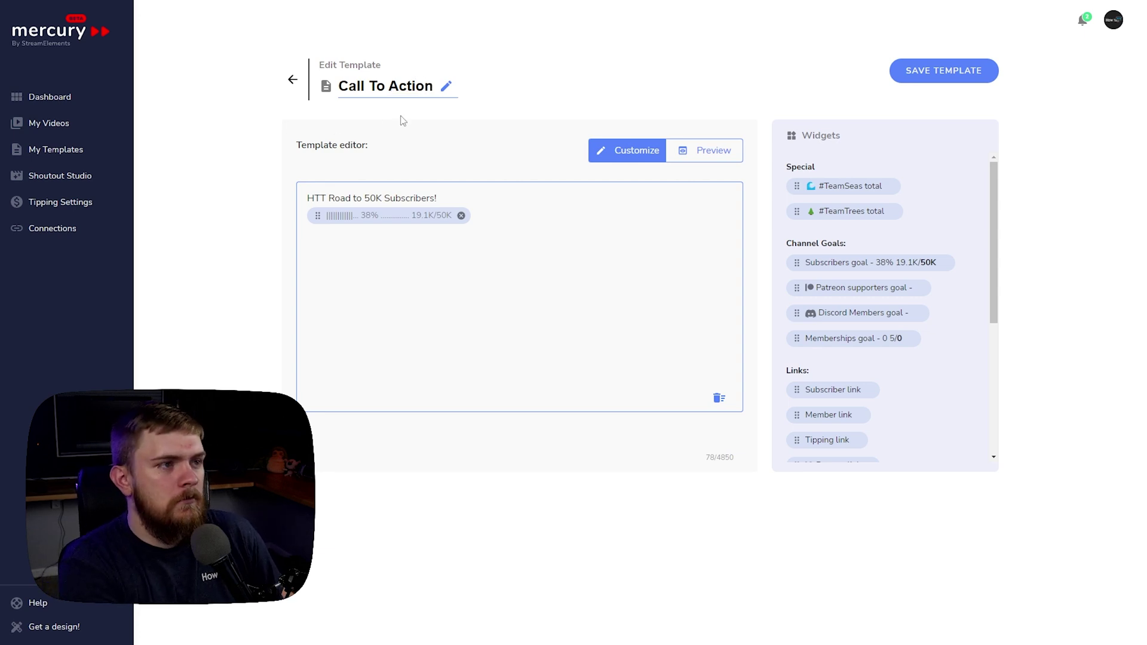
pyautogui.press('Return')
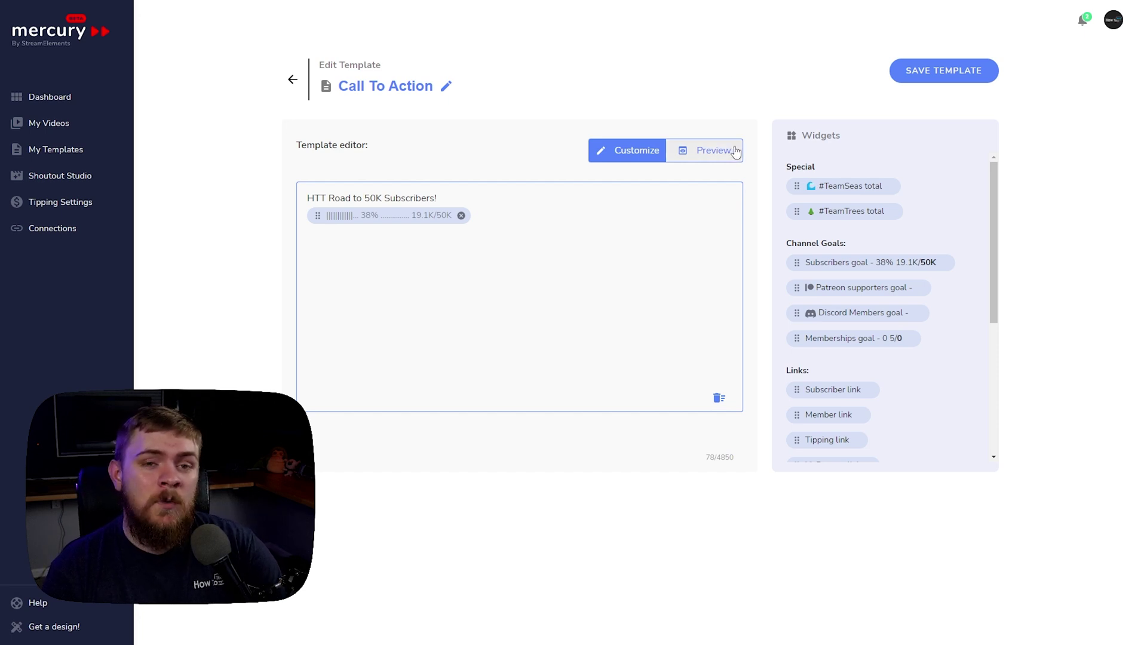
# Save the Call To Action template across all 104 videos, then return to My Videos.
pyautogui.scroll(-3, 872, 239)
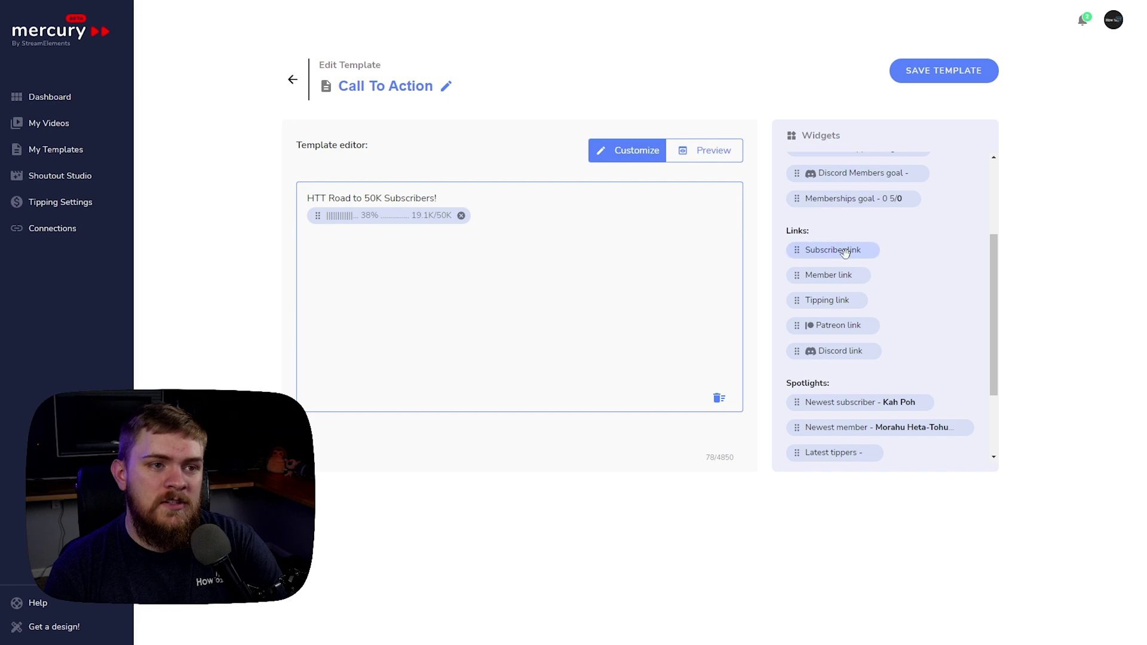
pyautogui.scroll(3, 848, 230)
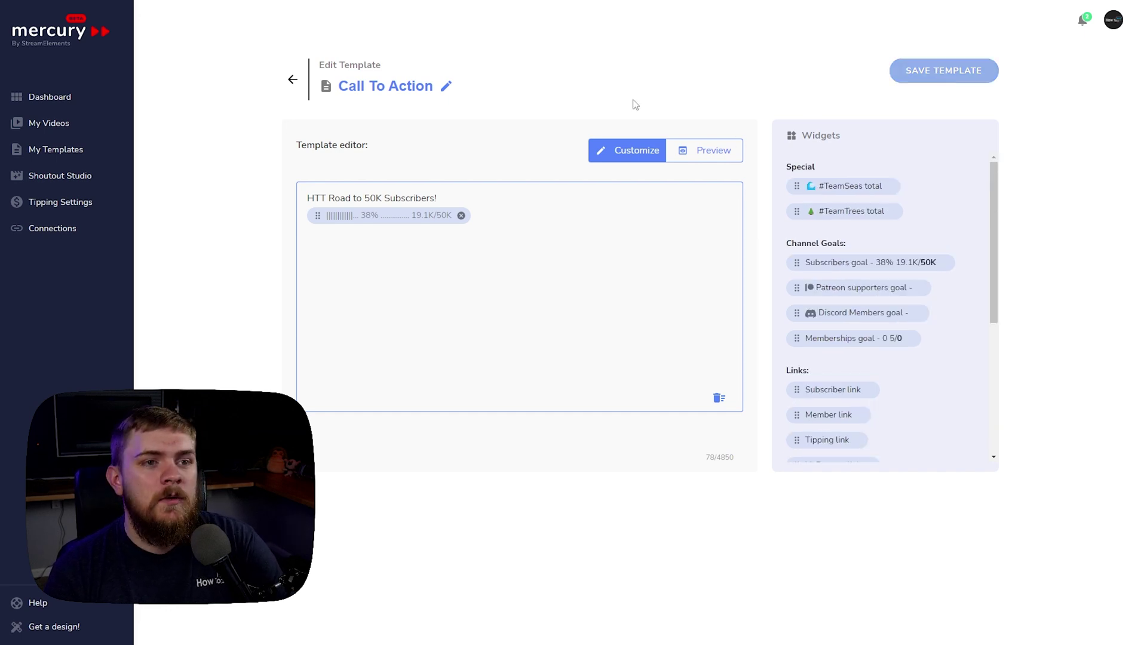
pyautogui.click(941, 70)
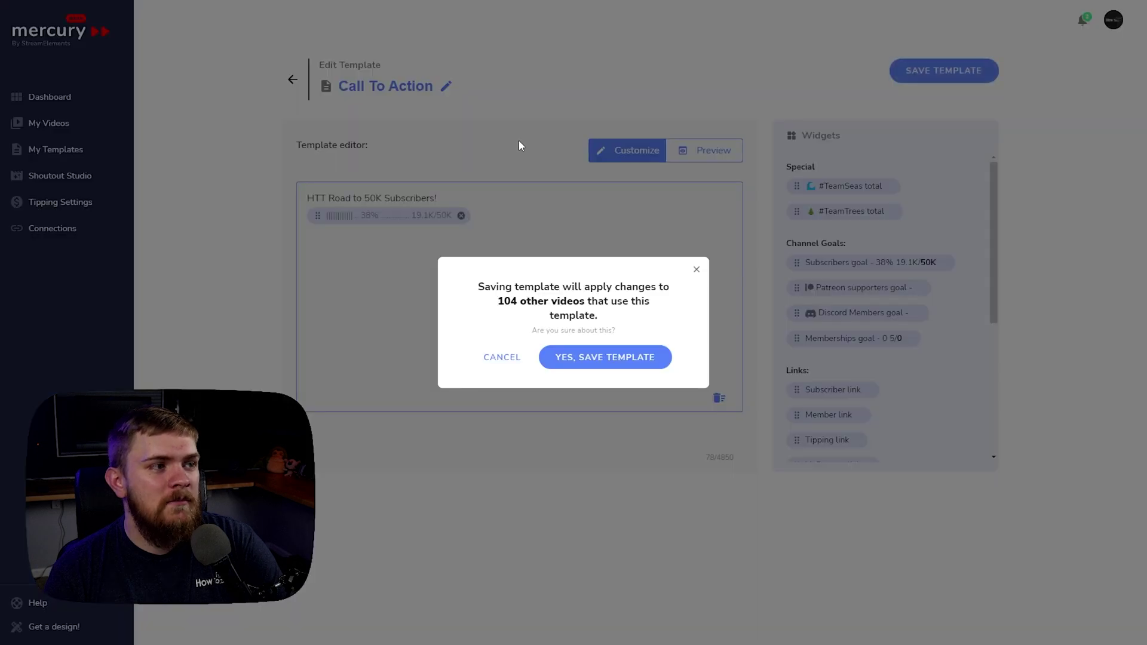
pyautogui.click(576, 362)
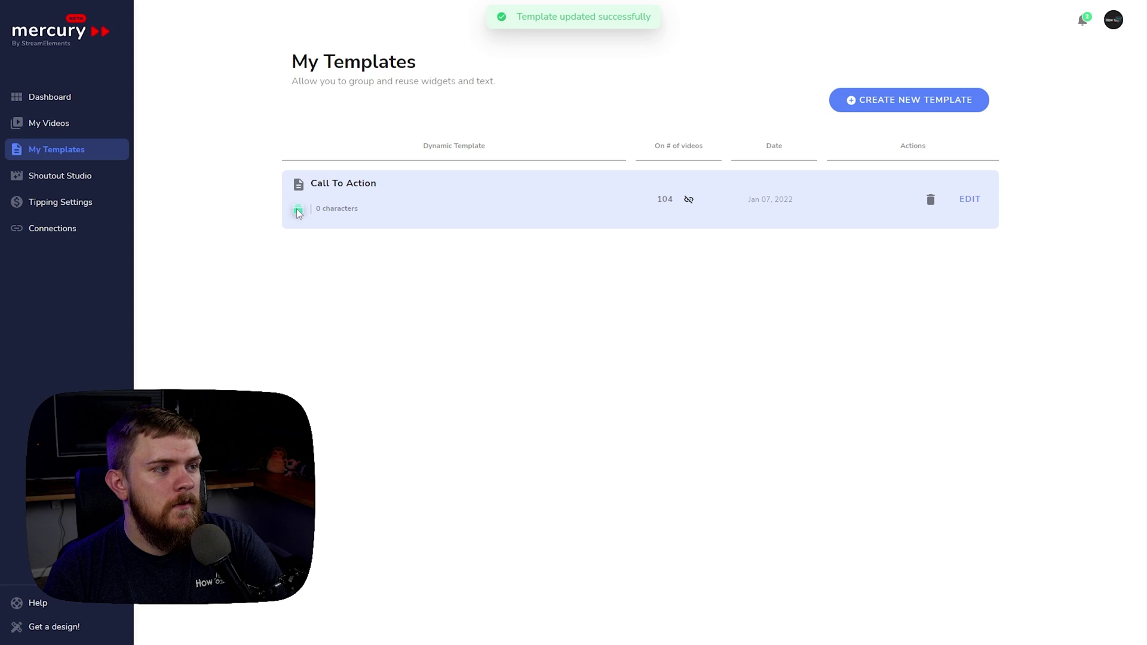
pyautogui.click(970, 202)
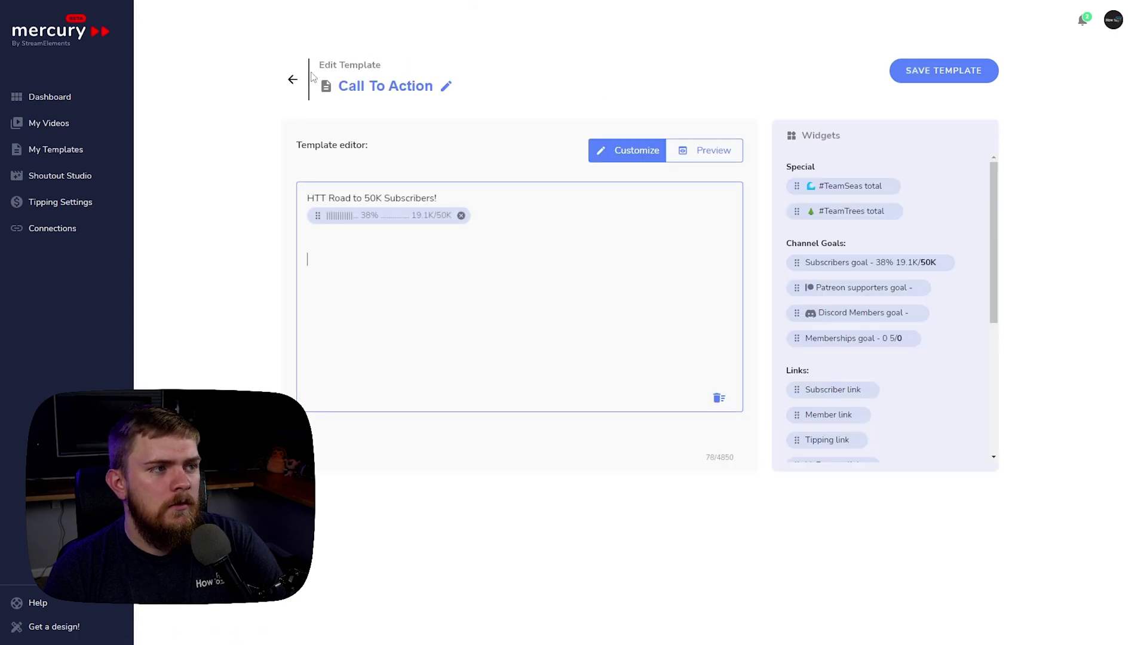
pyautogui.click(295, 79)
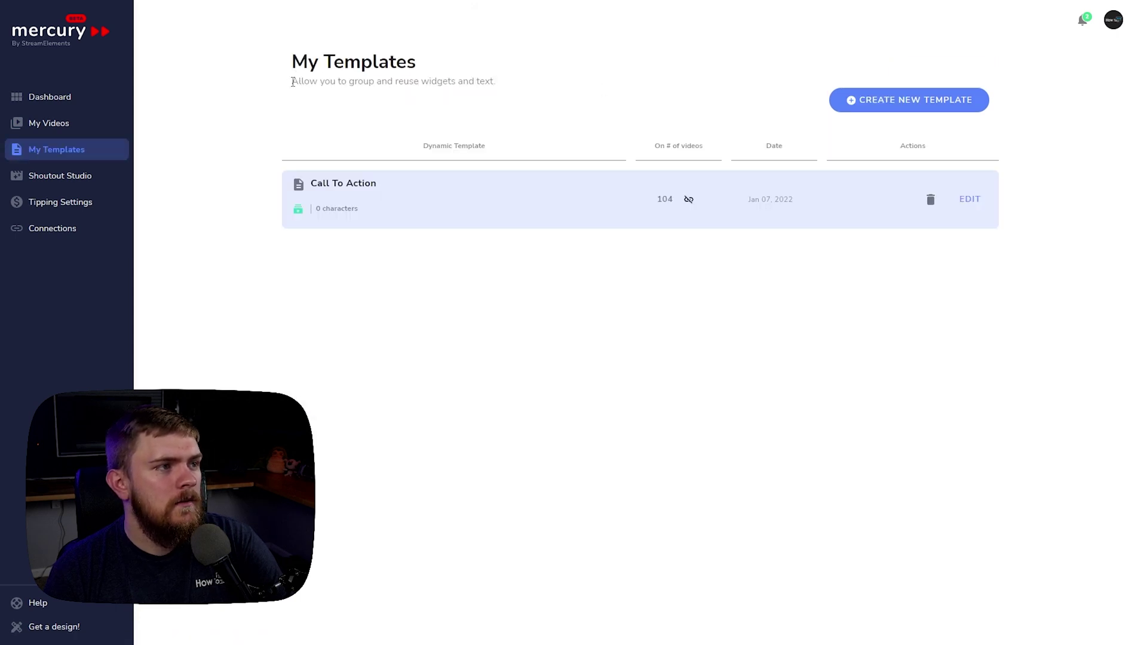
pyautogui.click(54, 129)
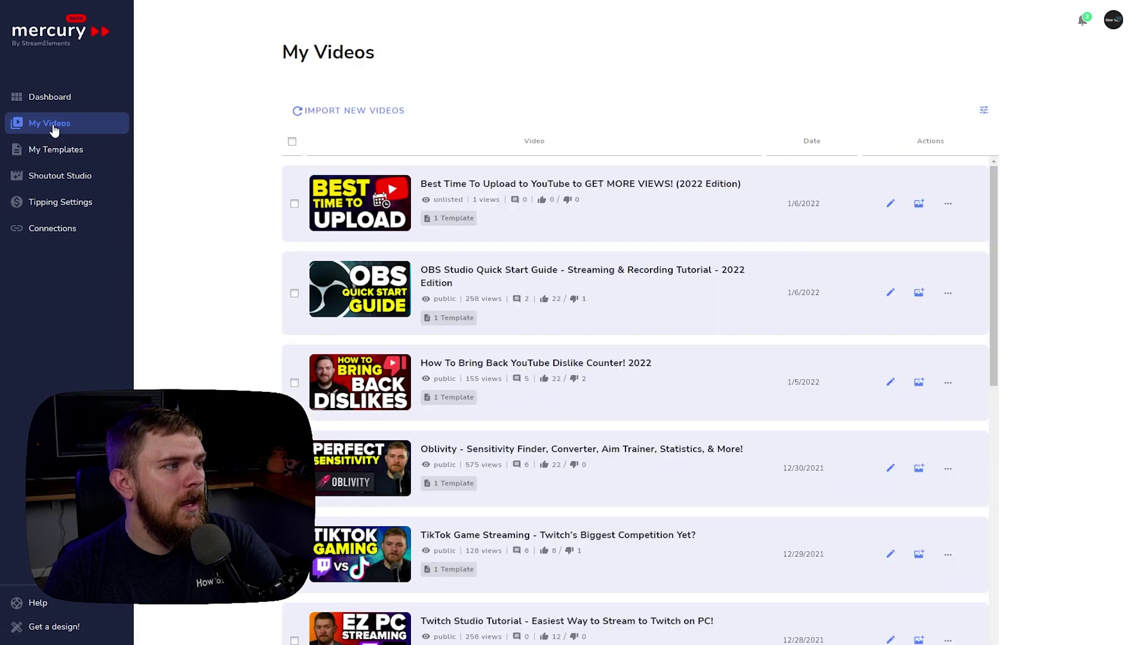
# Check the Best Time To Upload description for the Call To Action block, then go to Shoutout Studio.
pyautogui.click(890, 204)
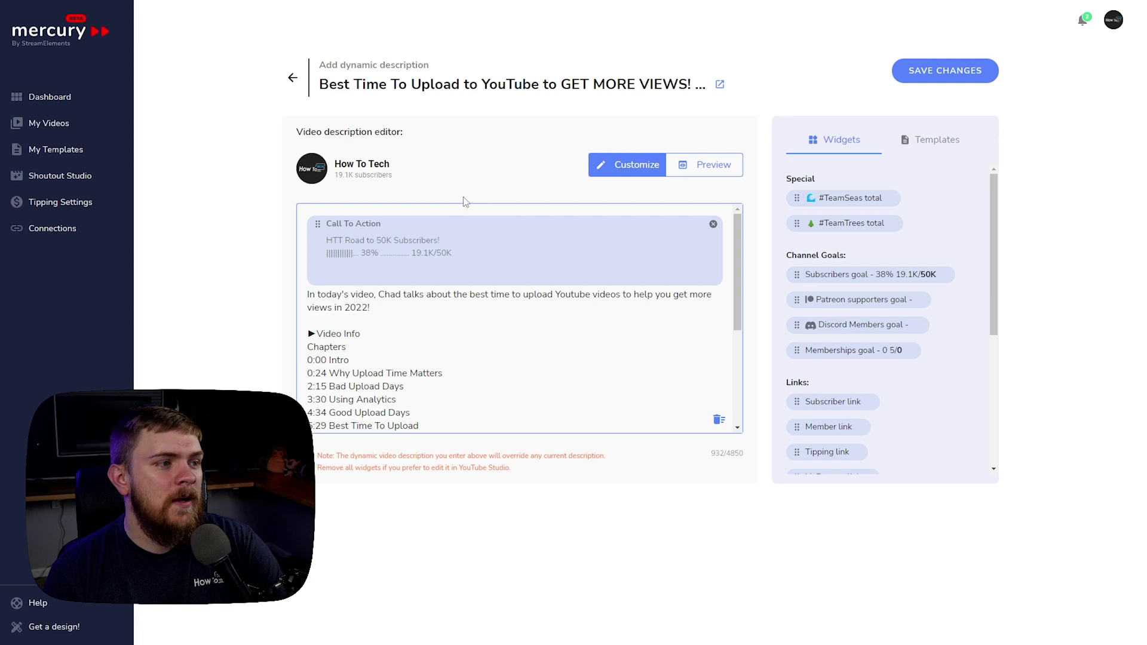
pyautogui.scroll(-3, 488, 335)
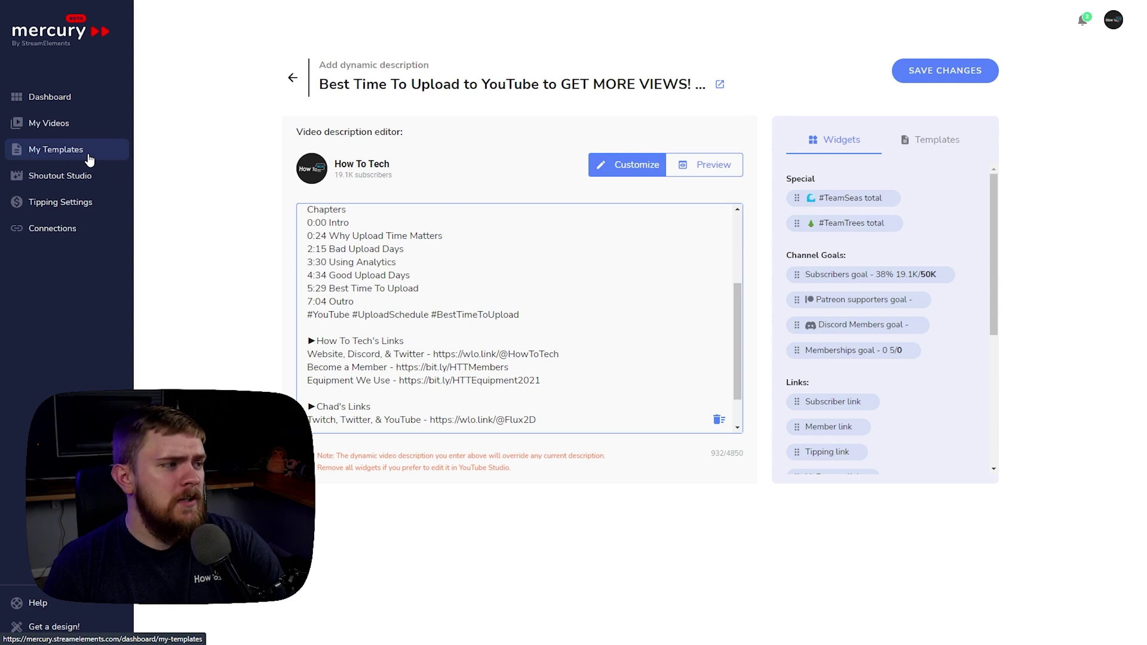
pyautogui.click(71, 177)
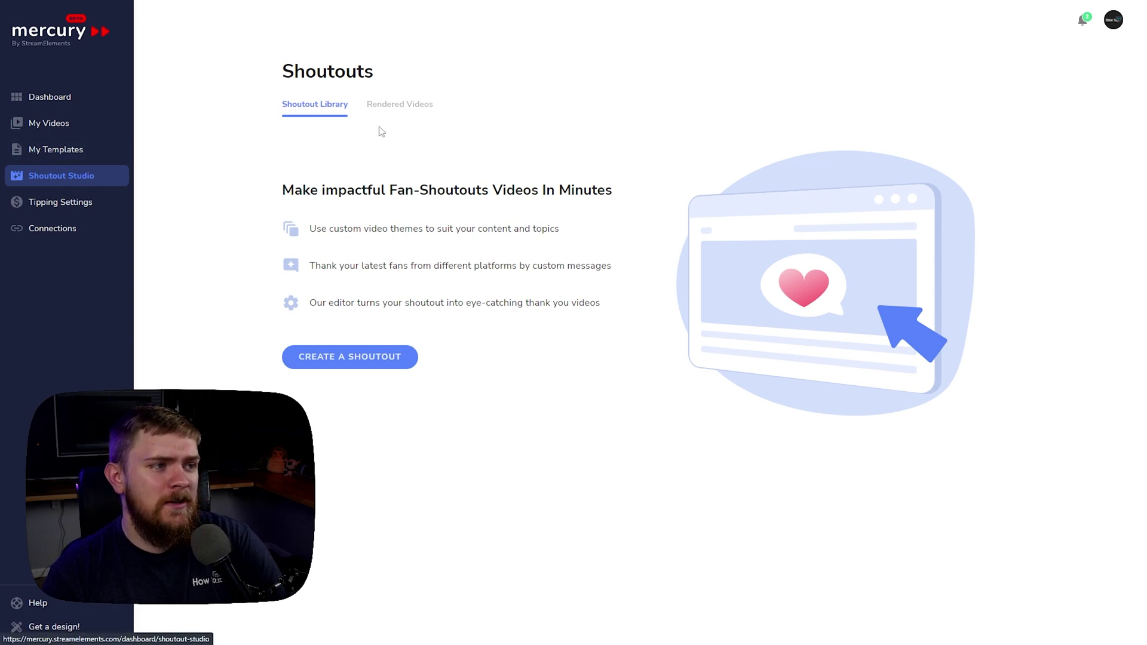
# Create a new shoutout thanking Subscribers, with Number of names set to 55.
pyautogui.click(394, 357)
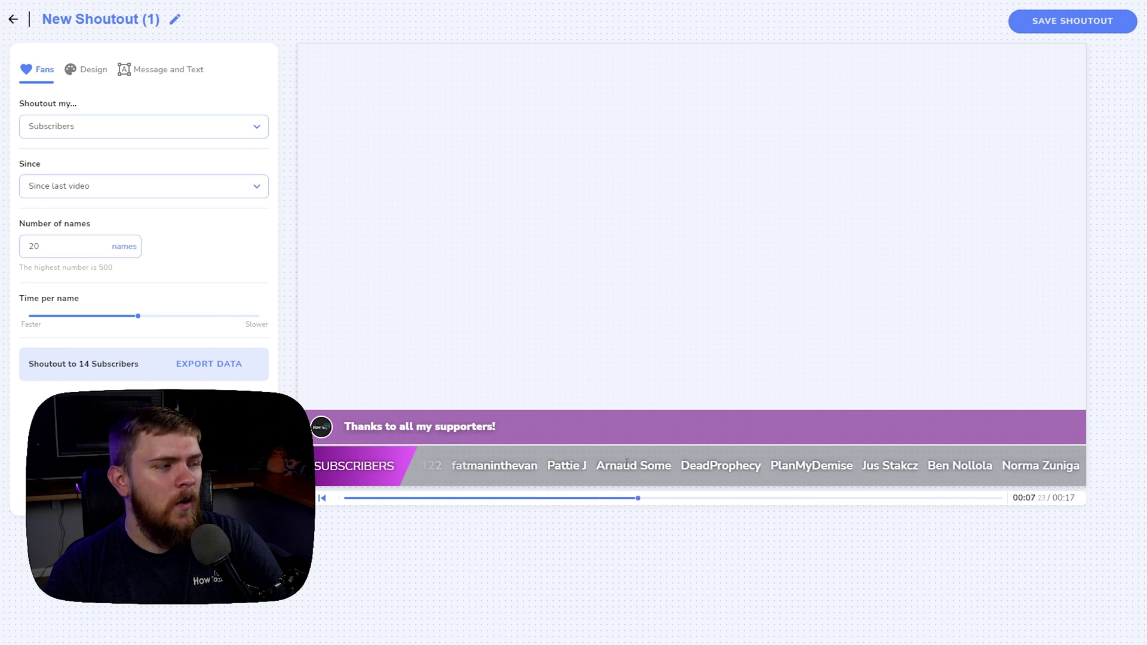
pyautogui.click(194, 129)
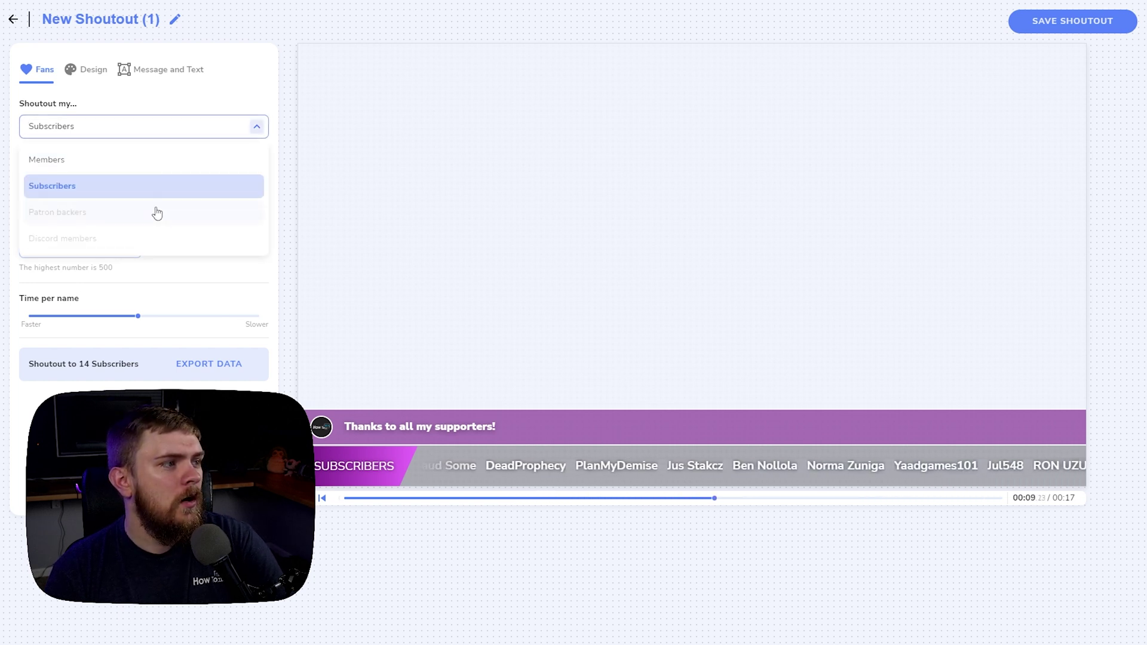
pyautogui.click(138, 166)
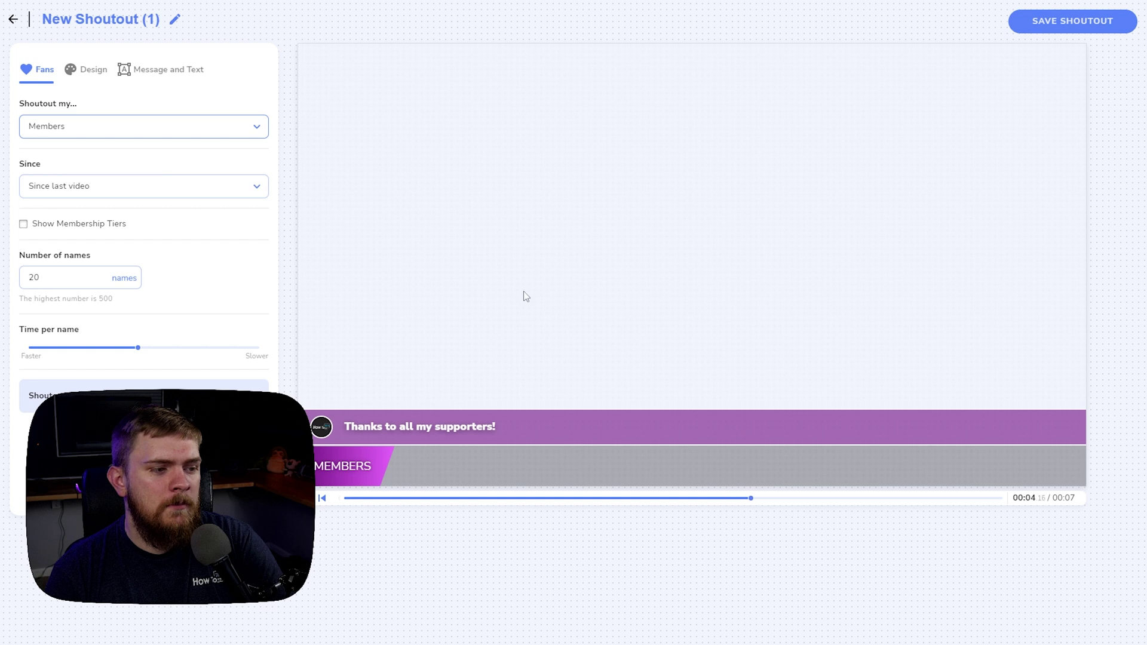
pyautogui.click(134, 134)
pyautogui.click(116, 185)
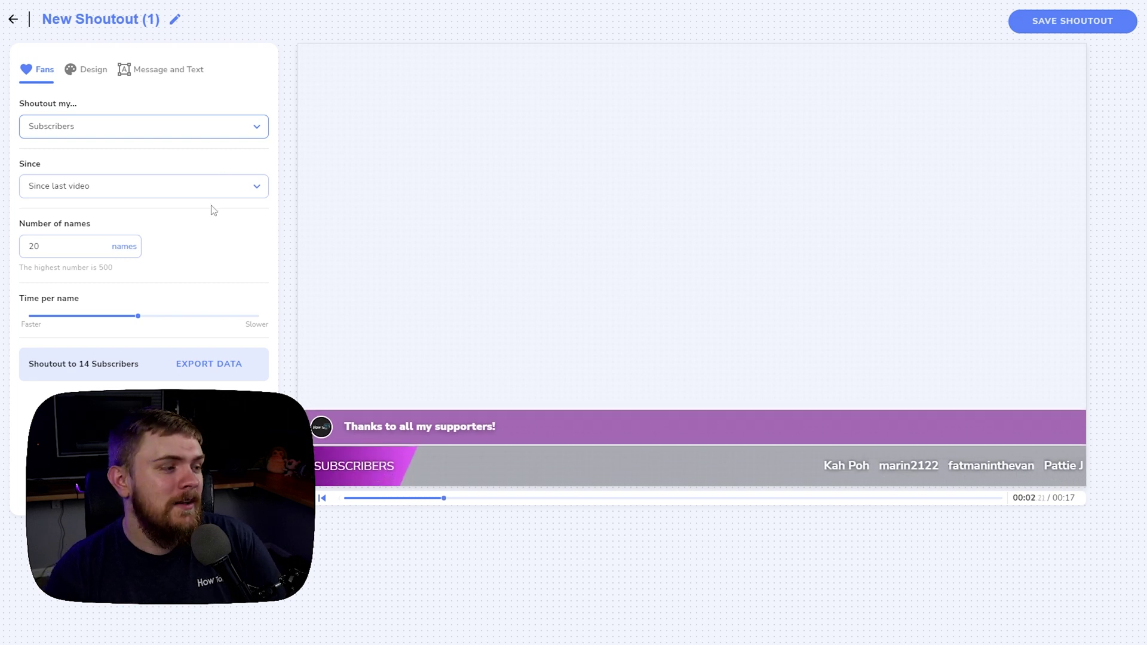
pyautogui.click(103, 243)
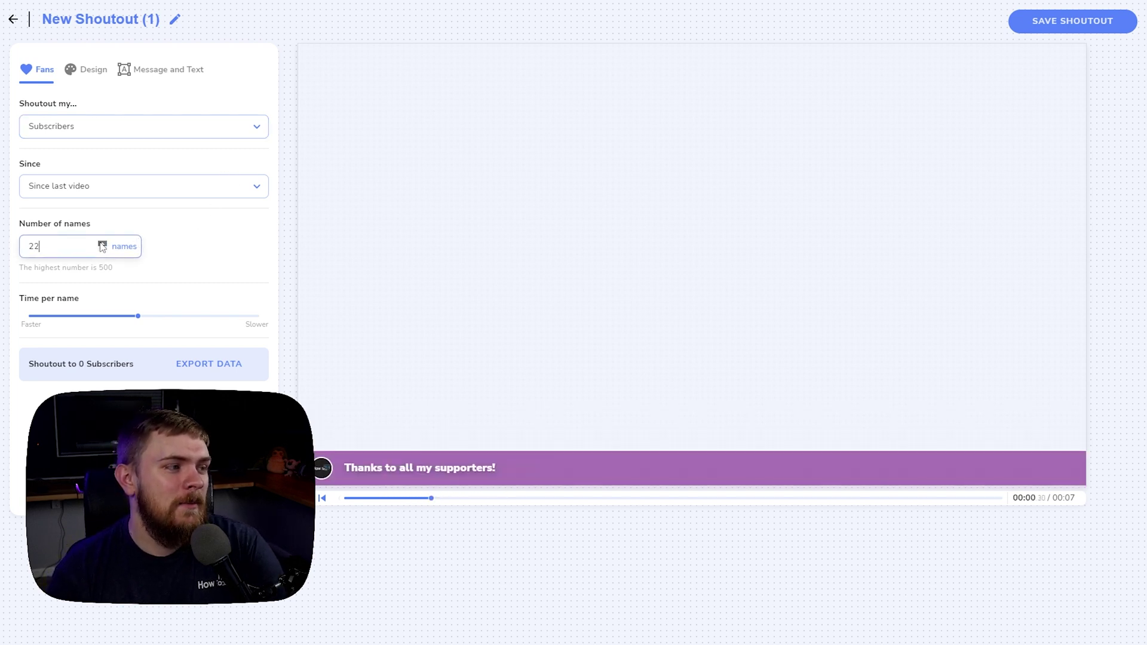
pyautogui.moveTo(102, 244); pyautogui.dragTo(103, 244)
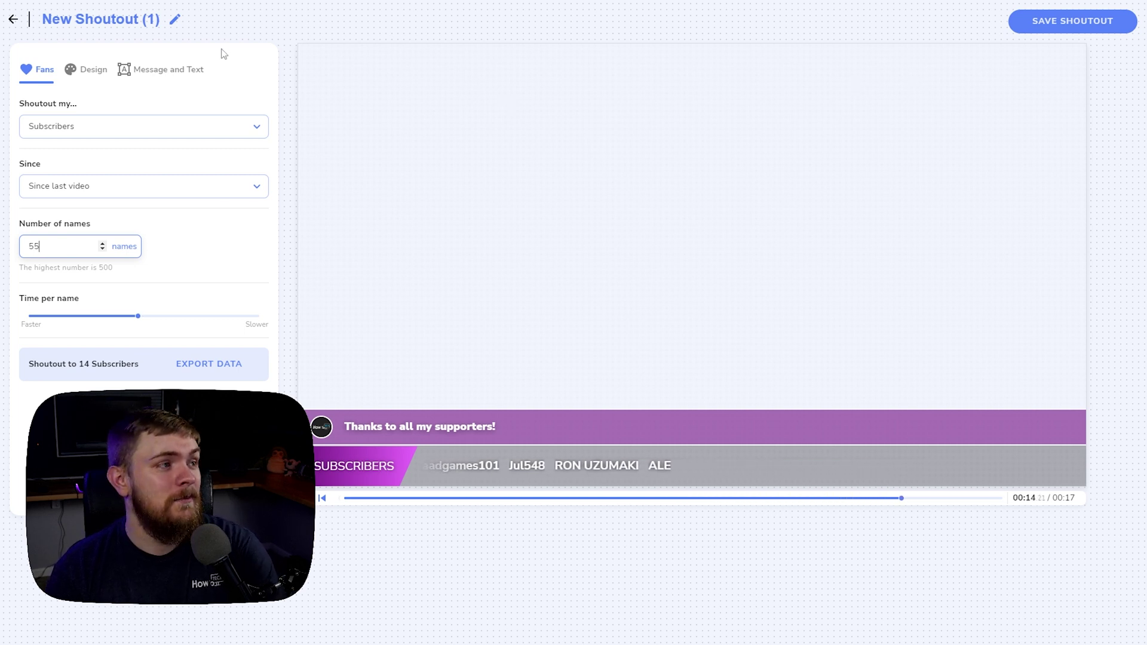
# Set the shoutout's Form Factor to Right in the Design settings.
pyautogui.click(84, 78)
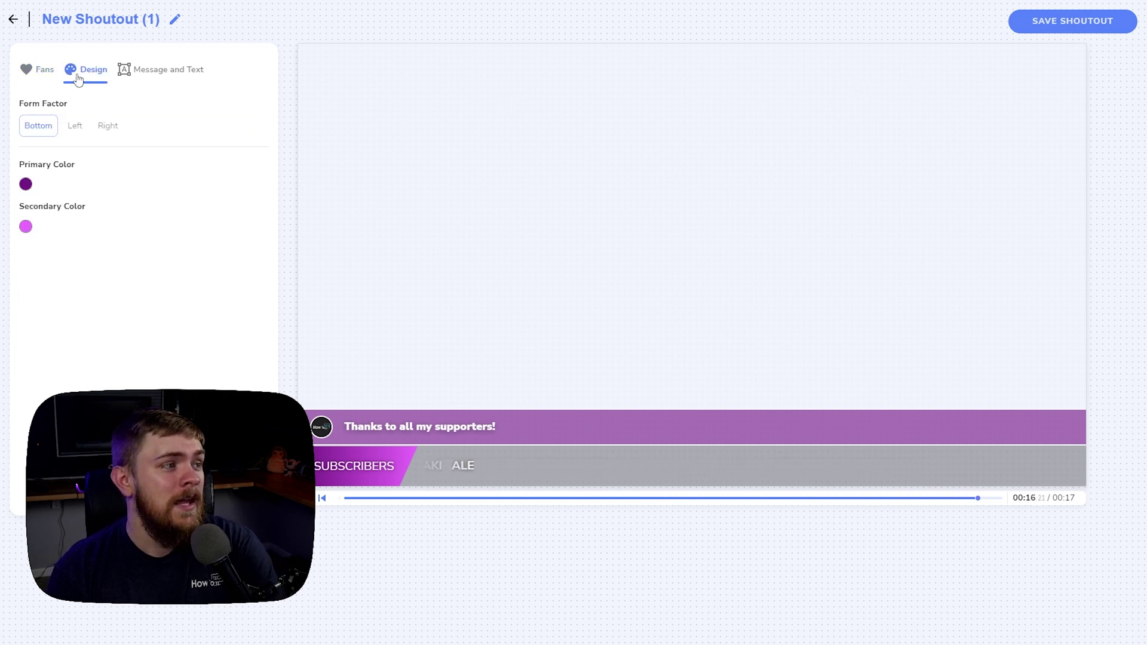
pyautogui.click(80, 132)
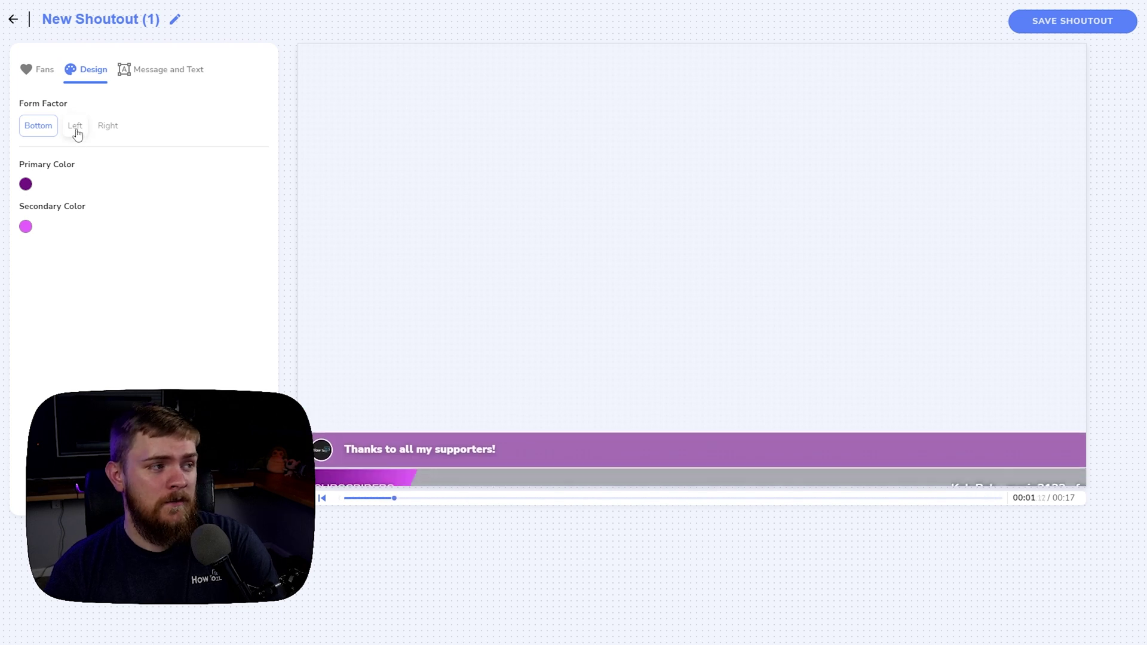
pyautogui.click(105, 128)
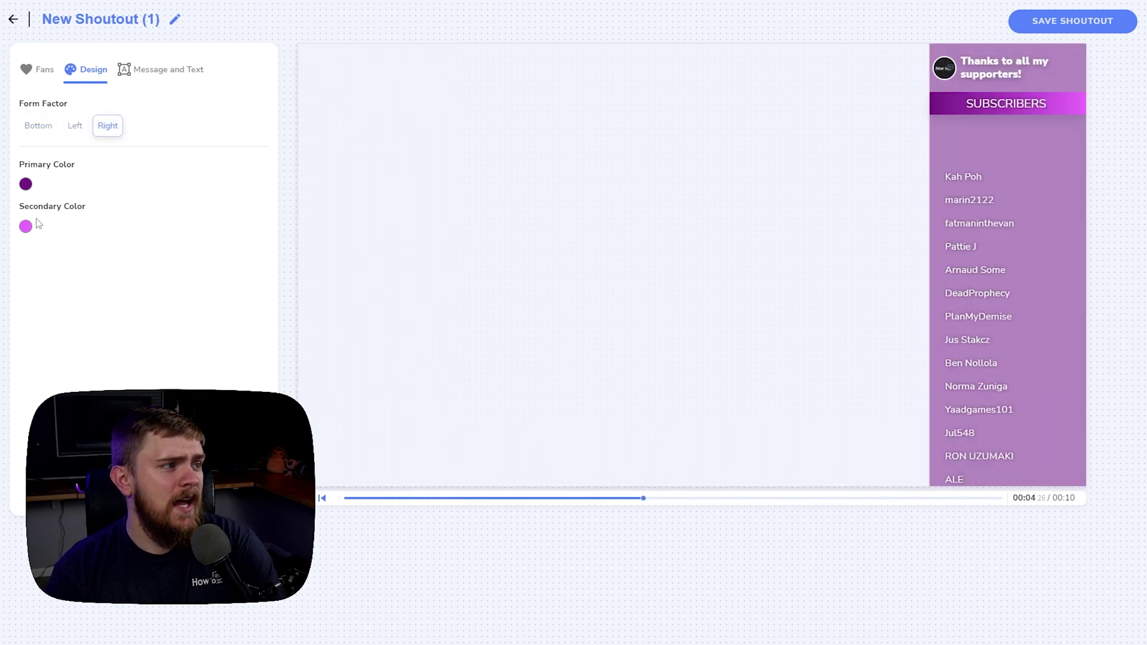
# Select the shoutout message text, then bring up Connection Settings.
pyautogui.click(148, 70)
pyautogui.click(141, 127)
pyautogui.hotkey('ctrl', 'a')
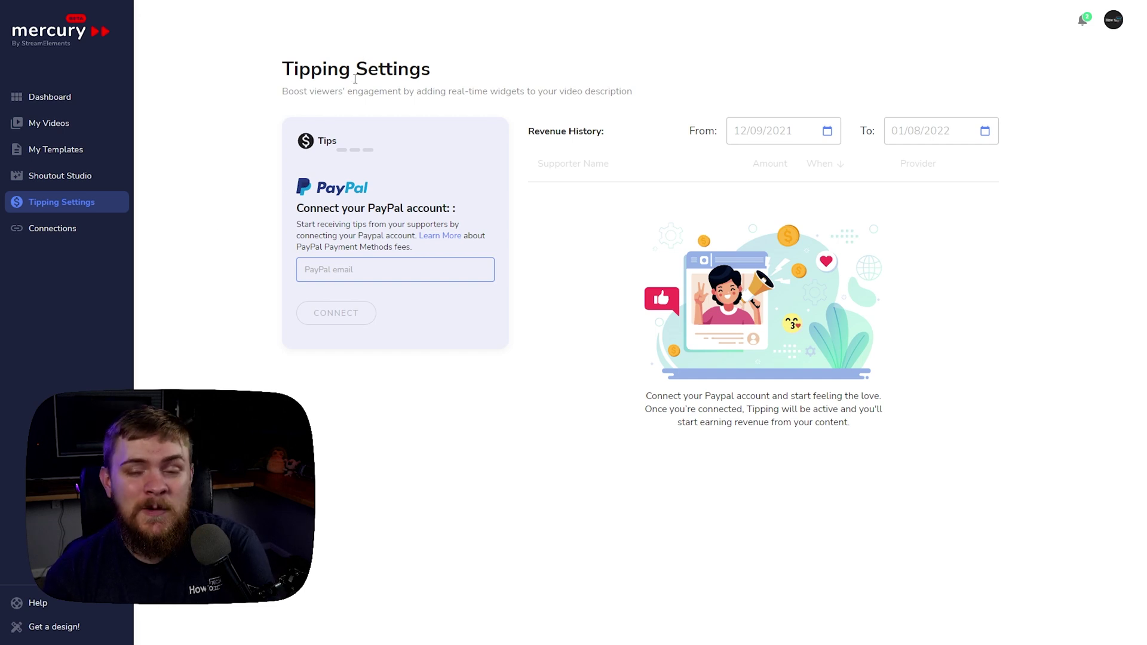
pyautogui.click(81, 226)
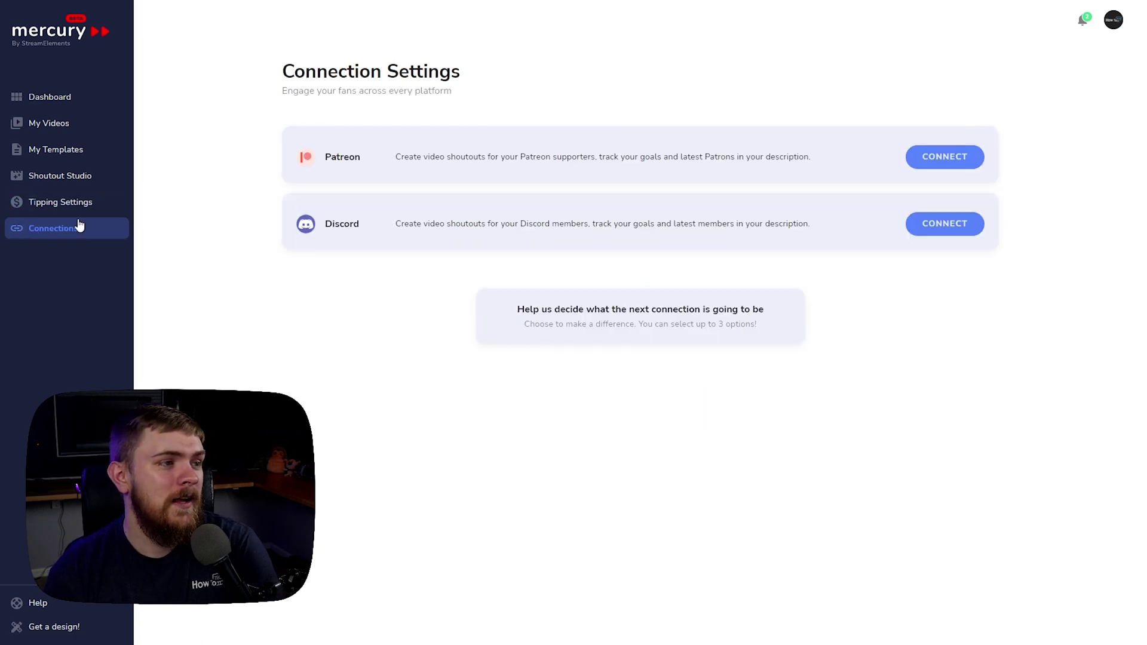